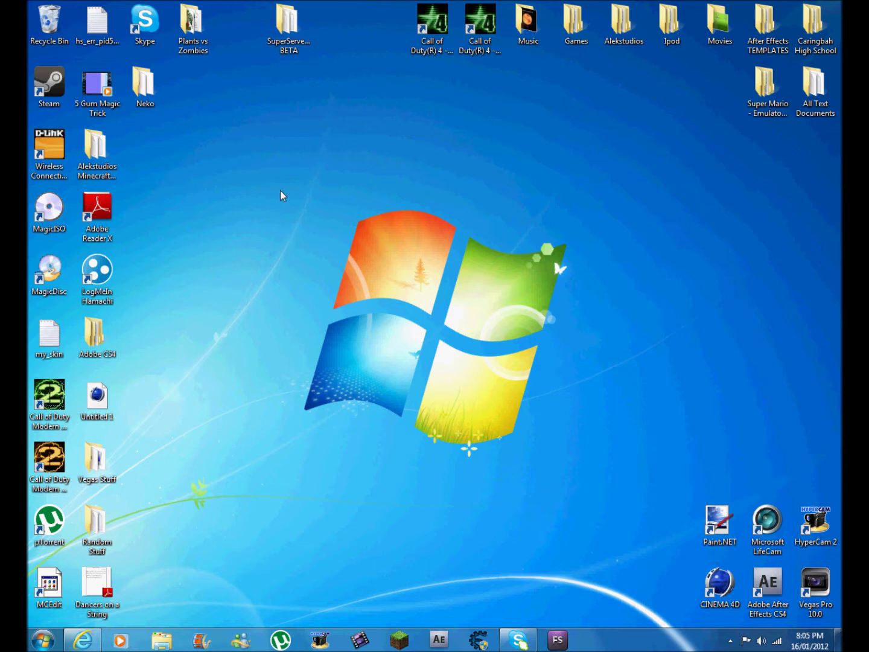
drag(280, 191, 590, 494)
drag(589, 468, 296, 199)
drag(279, 183, 597, 507)
Open Internet Explorer, search Google for avs4you and open the official AVS4YOU site from the results
right_click(83, 639)
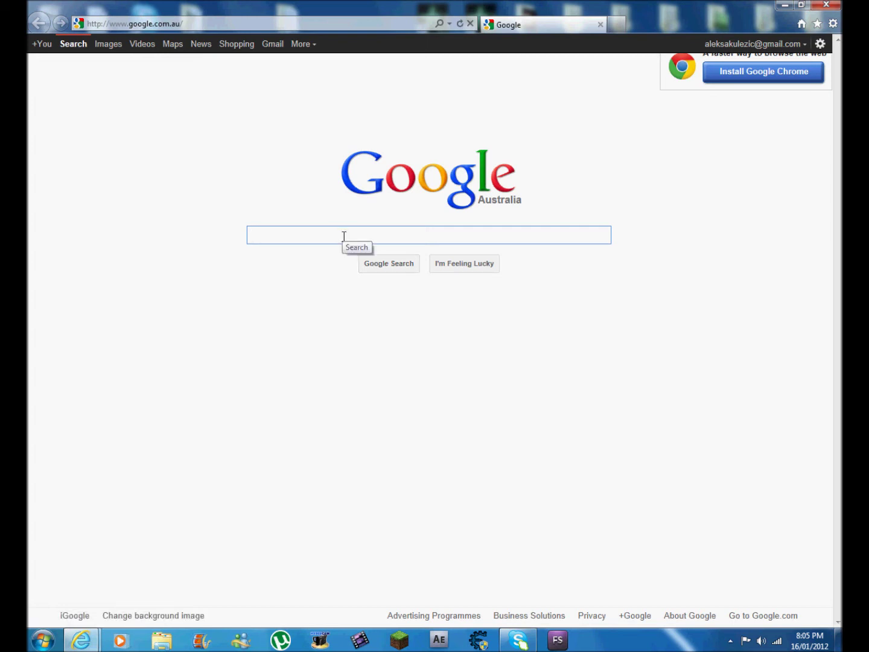
text(avs4you)
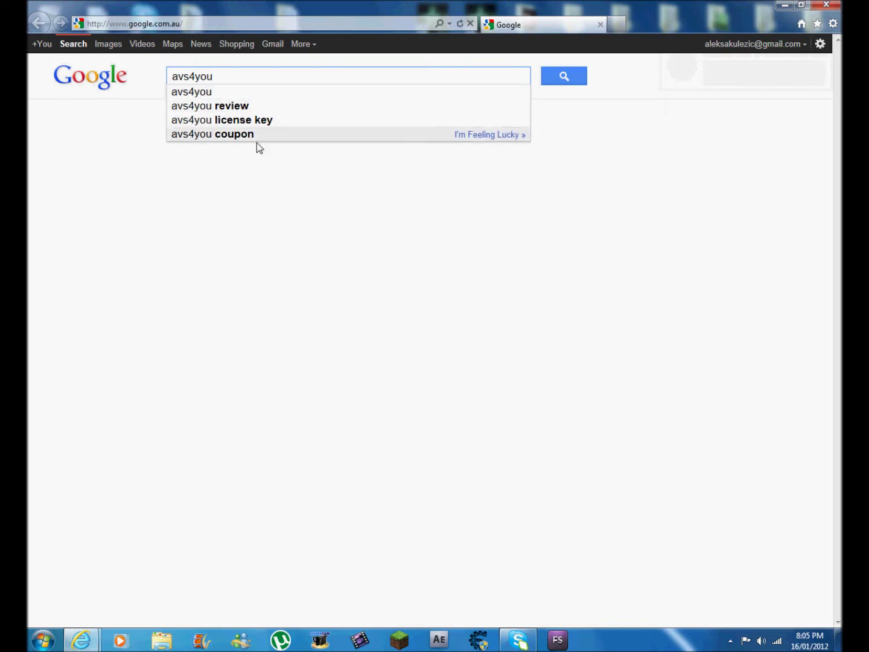
click(562, 76)
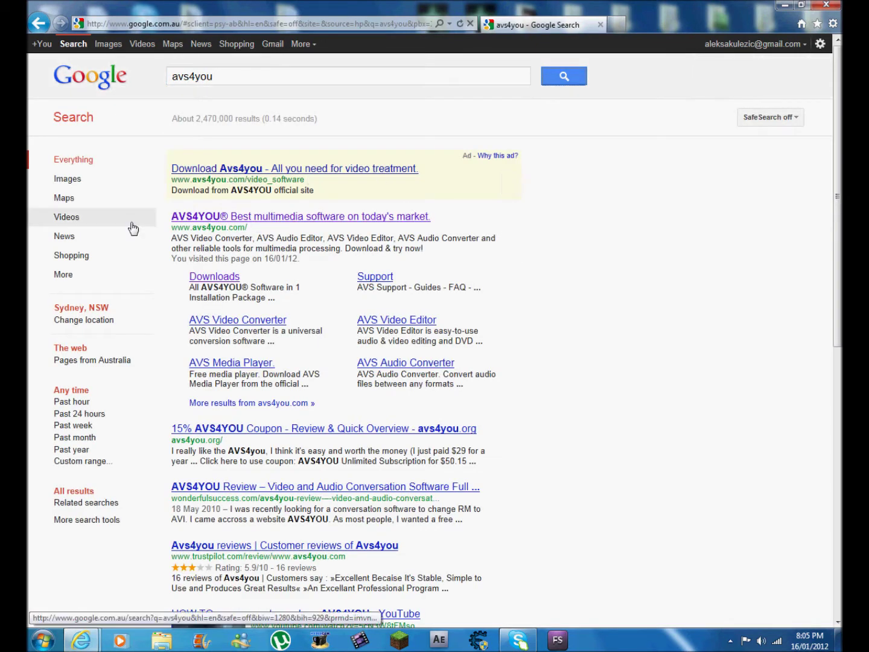
click(215, 217)
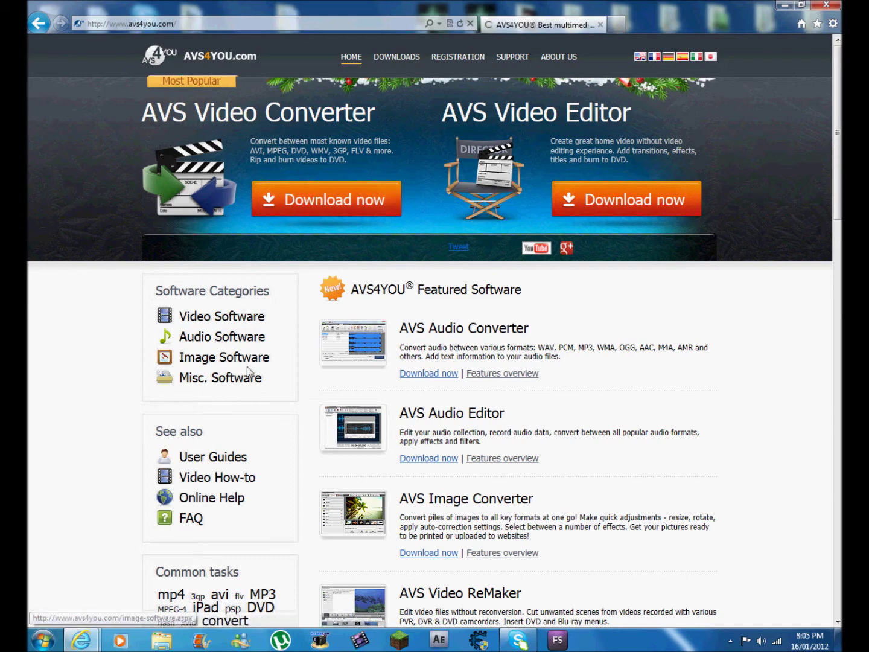
Find AVS Video Editor in the home page's featured software list and open its features overview
scroll(250, 368, down, 10)
scroll(253, 368, up, 10)
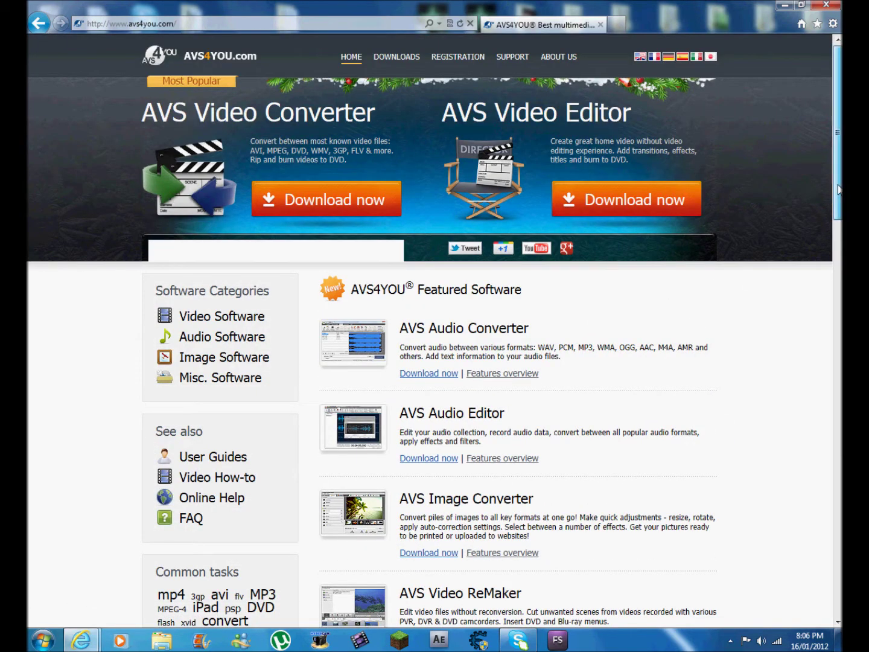
drag(839, 189, 841, 393)
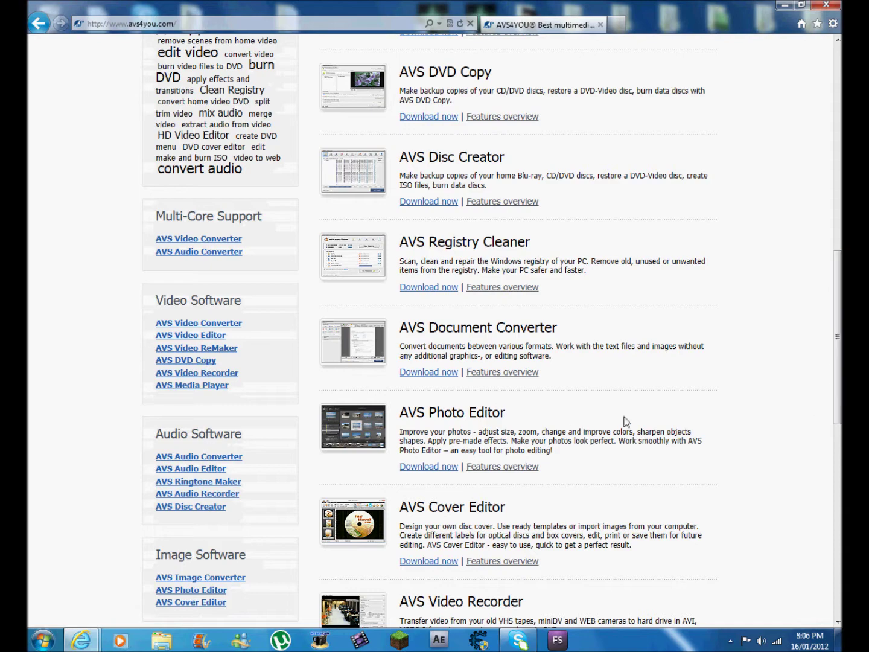
scroll(483, 416, down, 3)
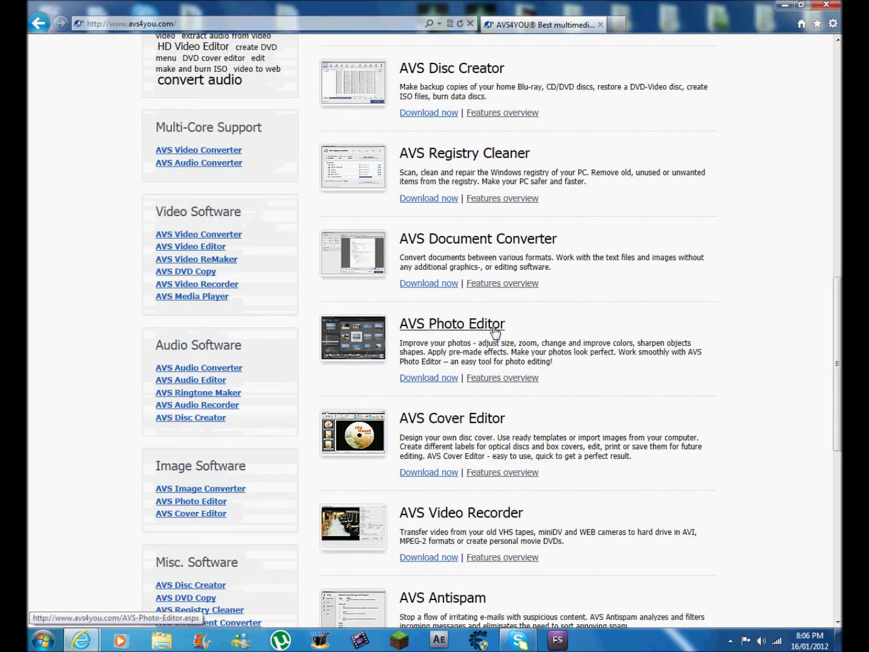
scroll(495, 333, down, 9)
scroll(494, 334, down, 10)
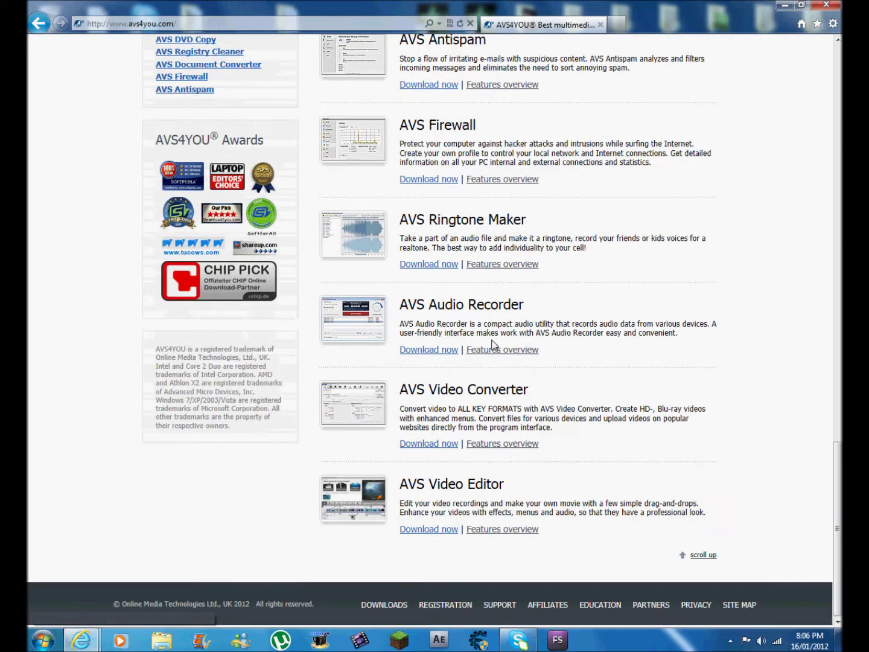
click(508, 536)
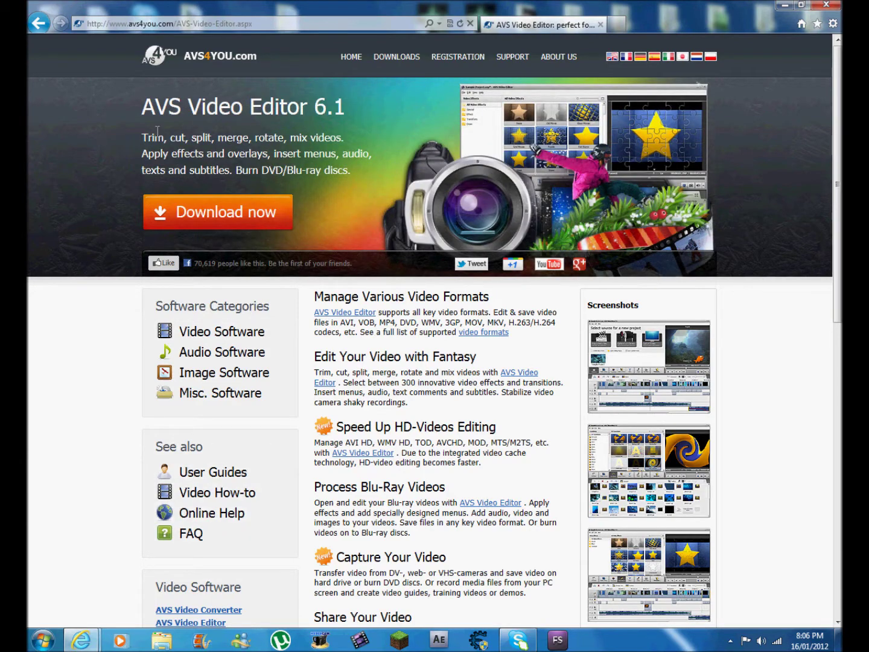
Examine the AVS Video Editor 6.1 page's feature descriptions, supported formats and system requirements
drag(218, 138, 307, 159)
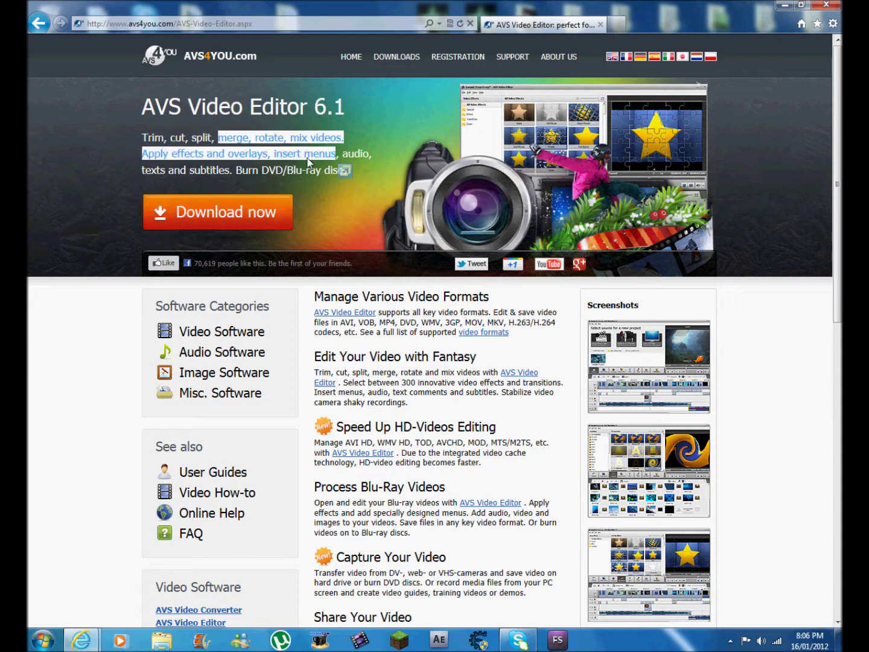
click(306, 162)
drag(255, 171, 301, 171)
click(329, 183)
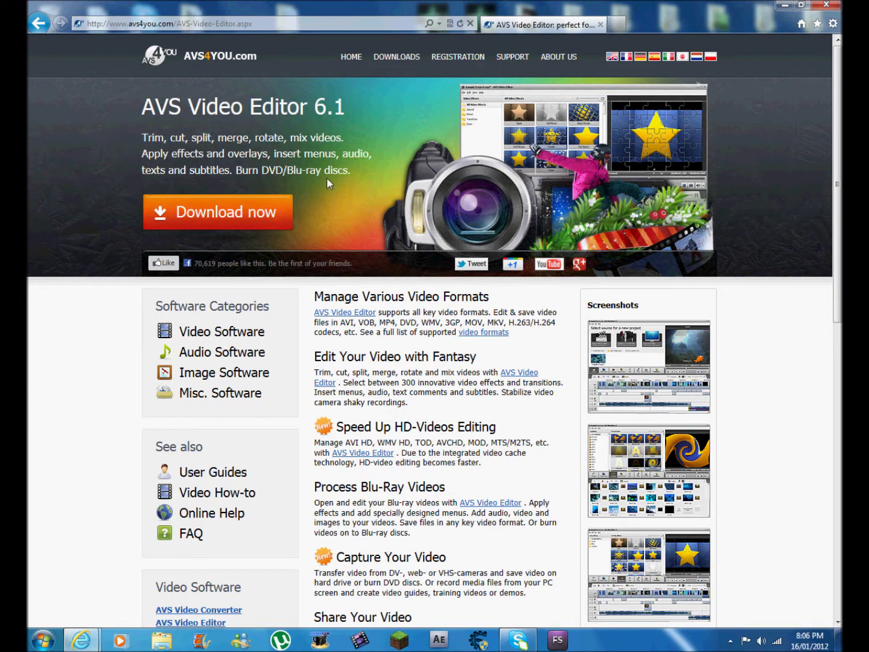
double_click(302, 172)
drag(196, 263, 233, 270)
click(290, 301)
scroll(326, 307, down, 3)
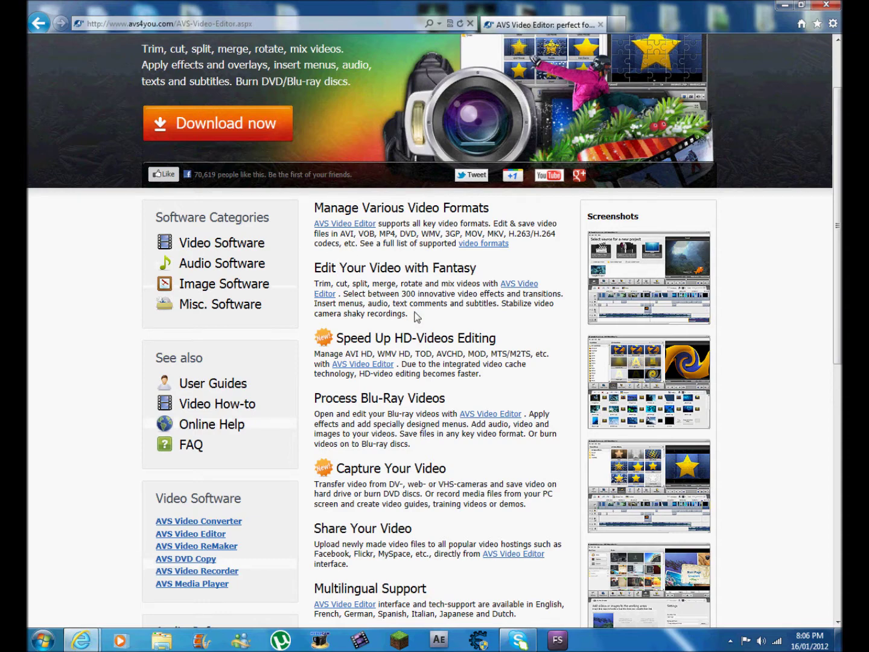
scroll(416, 313, down, 3)
scroll(416, 313, down, 3)
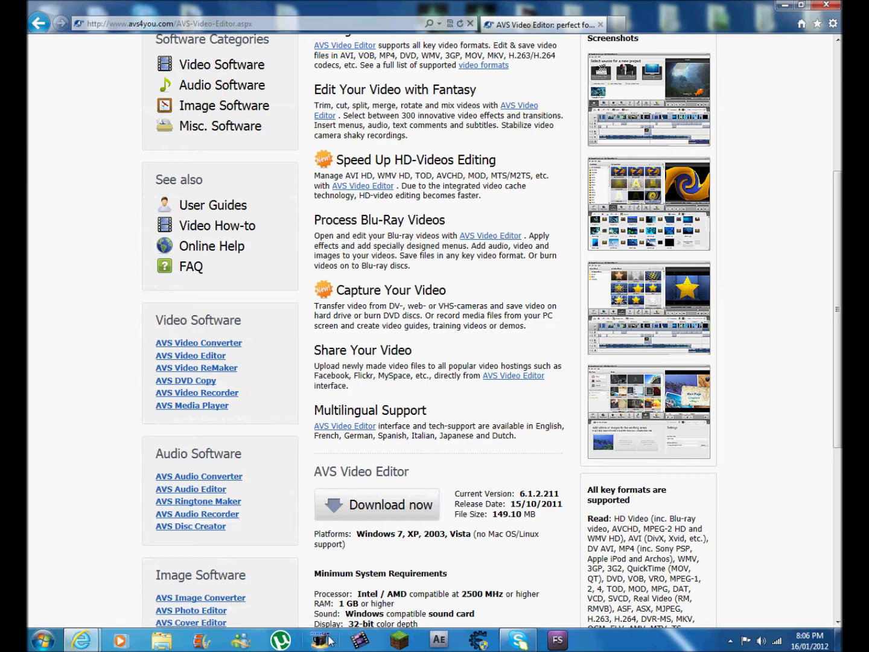
scroll(417, 448, up, 9)
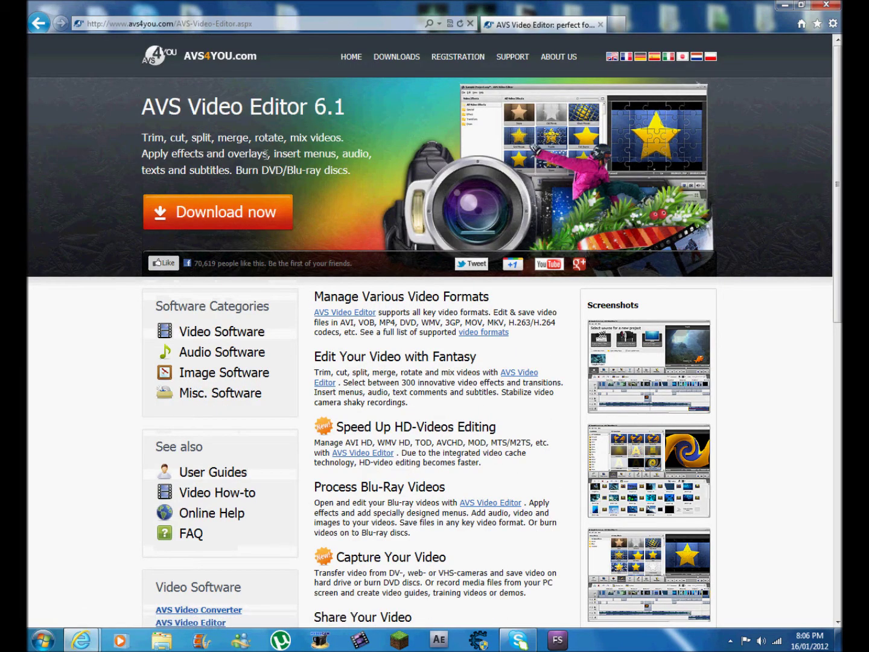
drag(158, 104, 320, 127)
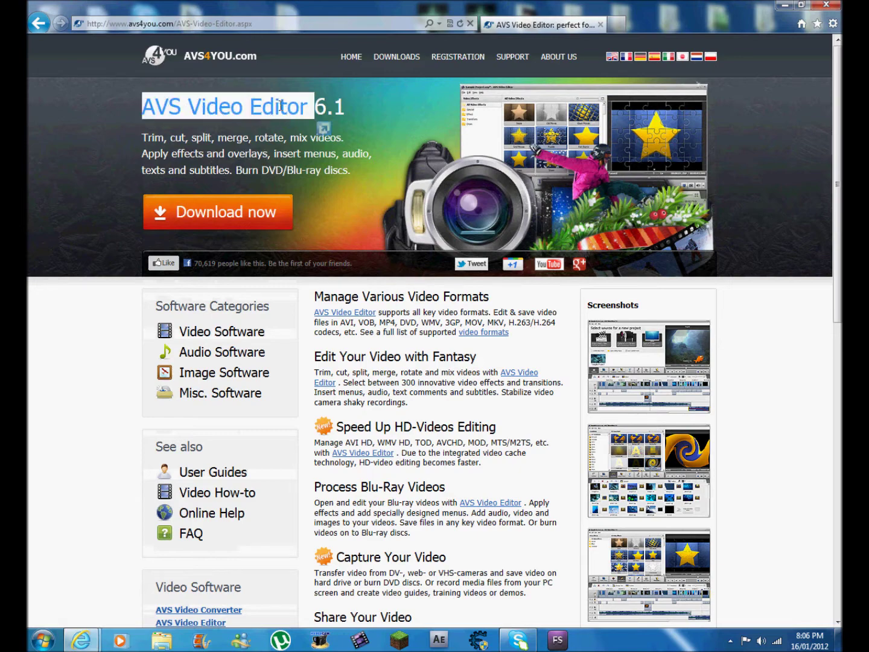
click(320, 127)
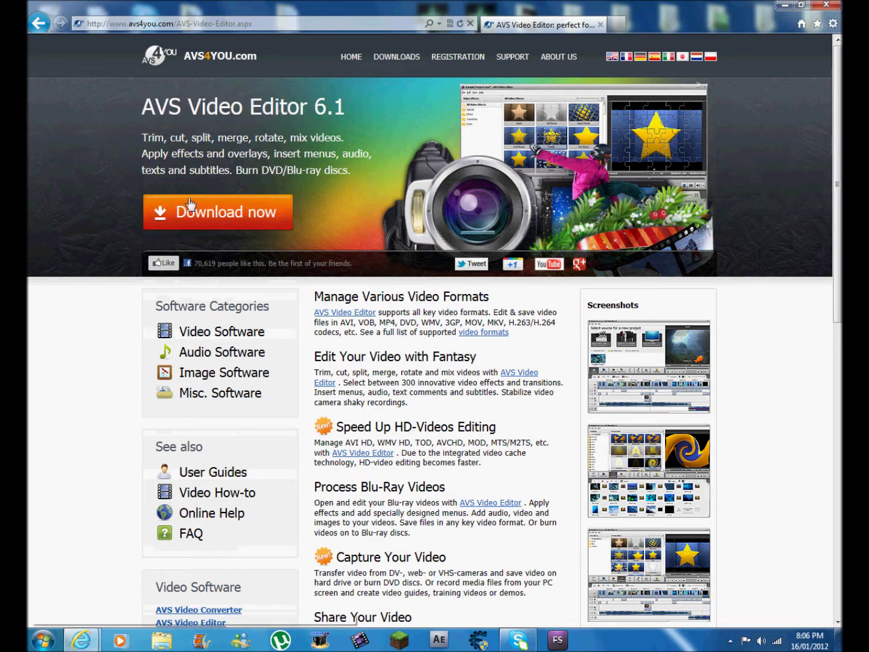
Try to download AVSVideoEditor.exe from the AVS4YOU home page, choosing the Desktop as the save location
click(350, 56)
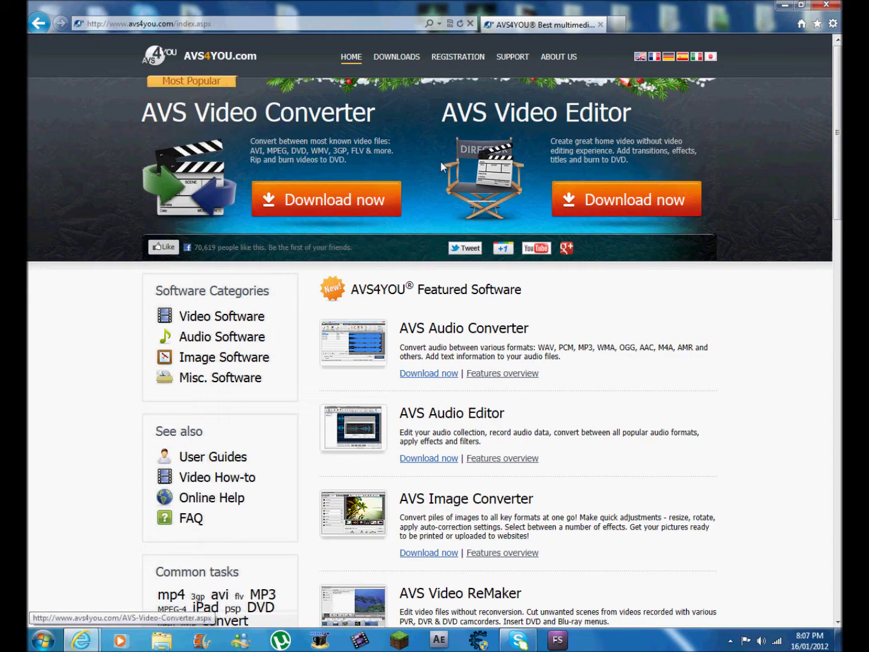
click(623, 212)
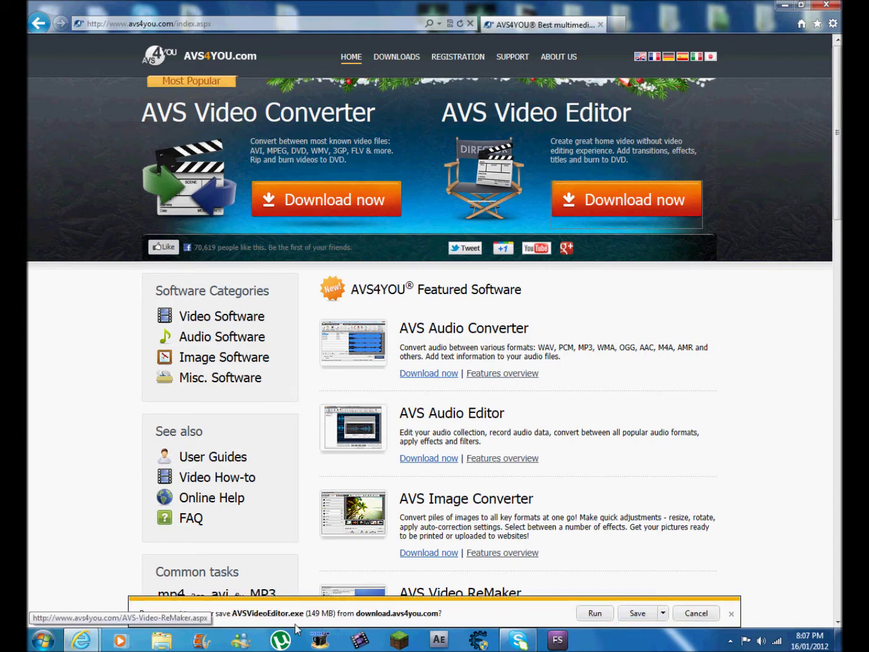
click(663, 612)
click(654, 542)
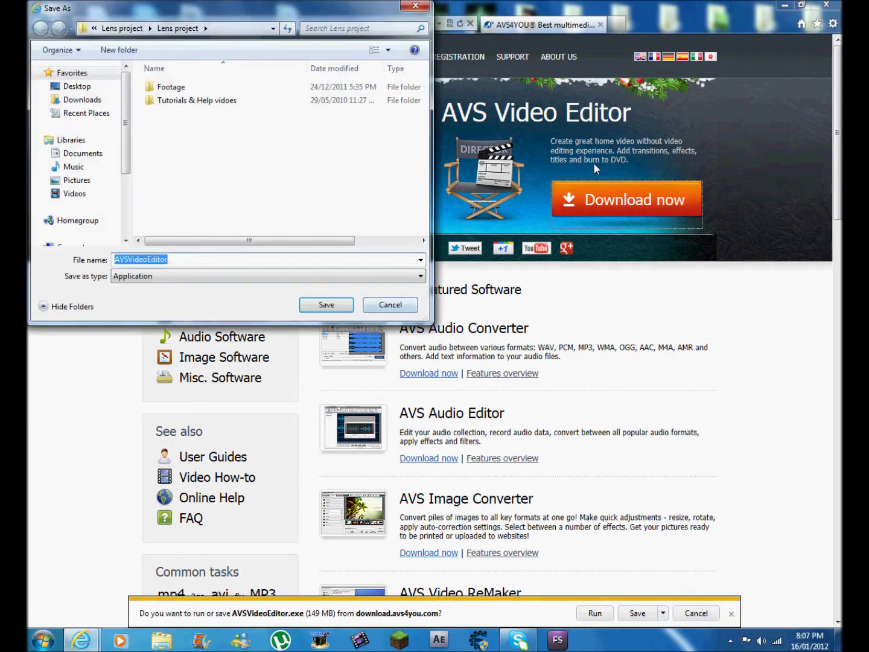
click(77, 86)
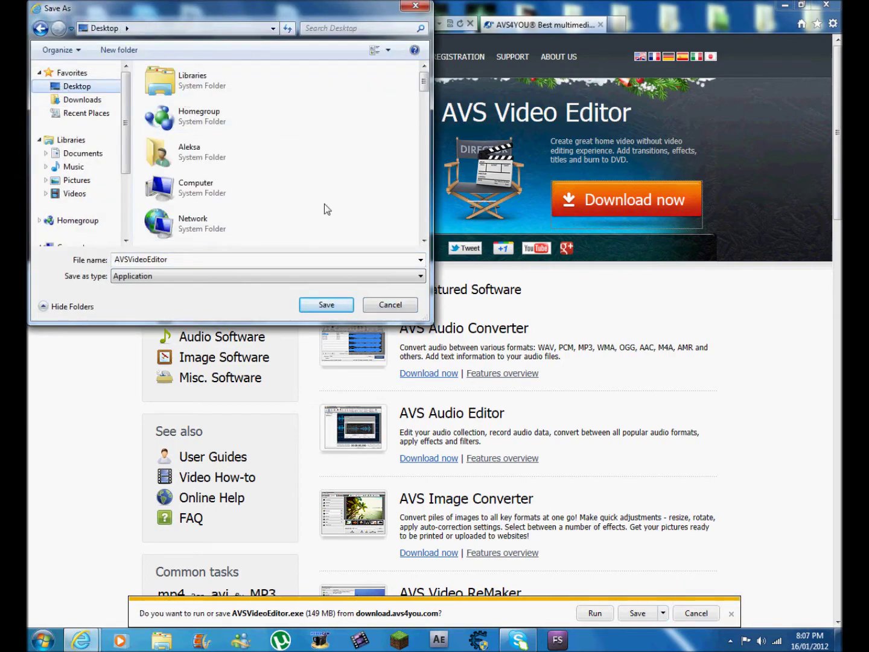
click(416, 7)
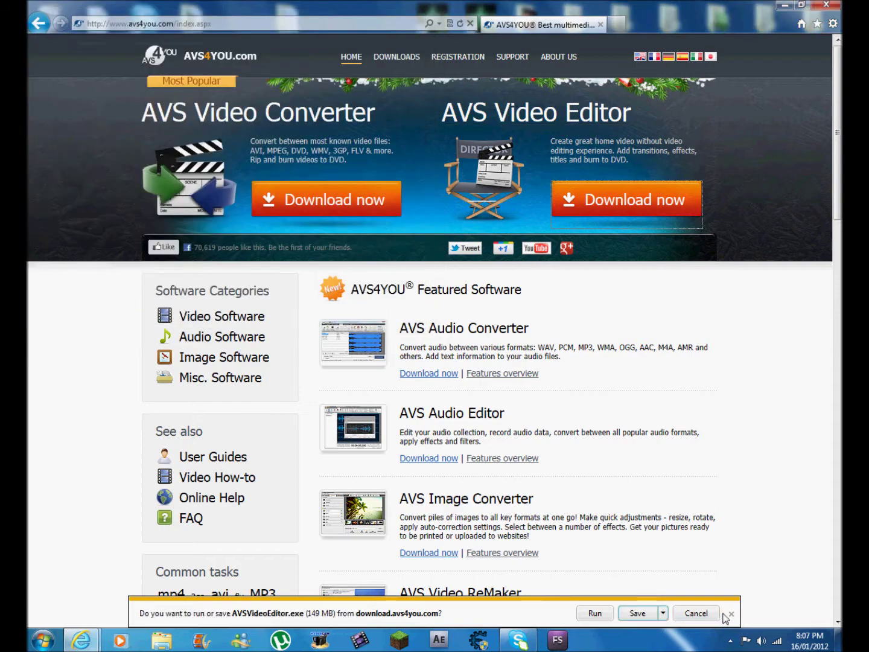
click(730, 613)
Minimize the browser, launch AVS Video Editor as the non-activated version, and turn off its tips
click(785, 5)
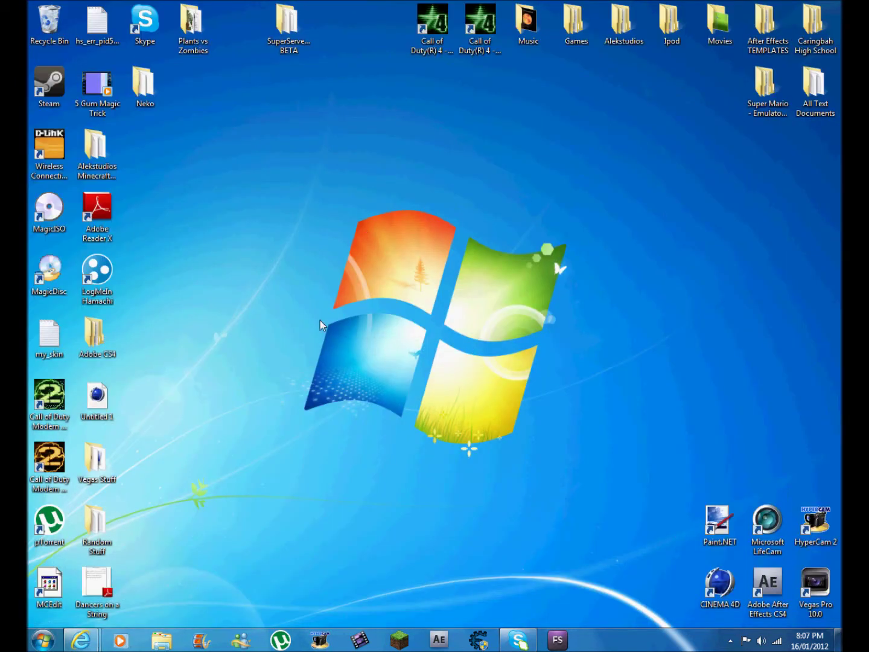
click(359, 639)
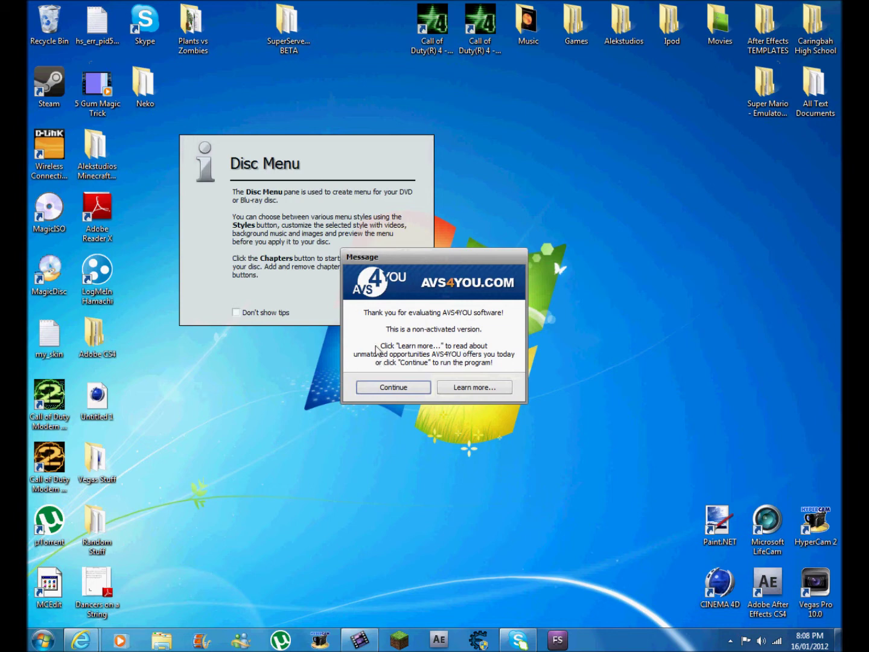
click(394, 388)
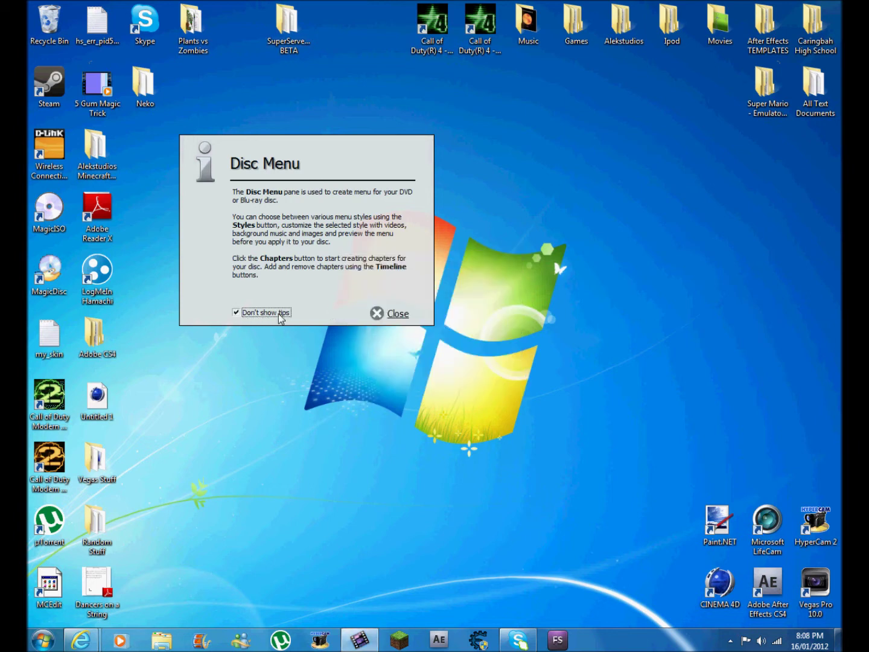
click(375, 314)
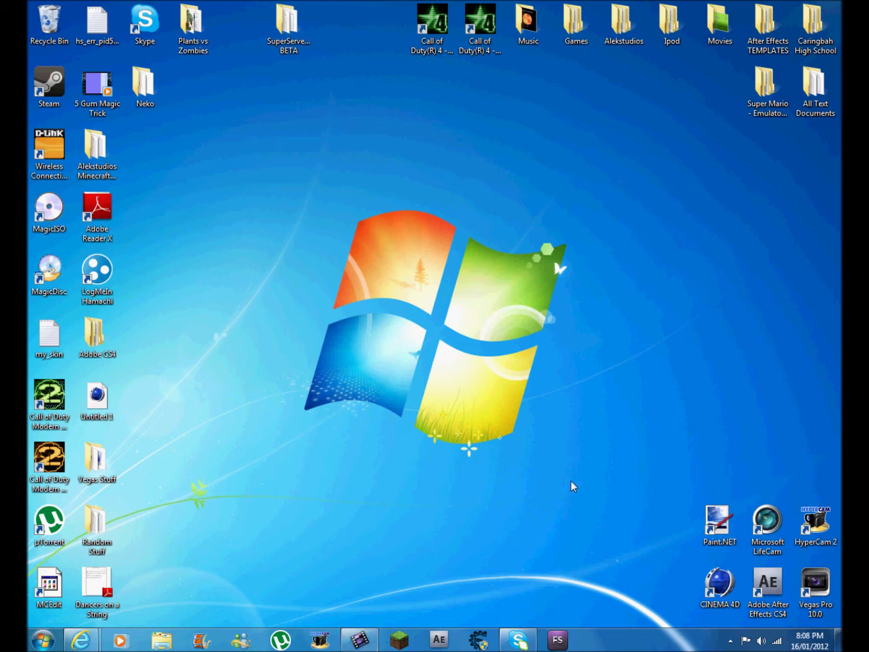
drag(577, 481, 596, 472)
mouse_move(720, 522)
mouse_down()
mouse_move(724, 490)
mouse_move(722, 513)
mouse_up()
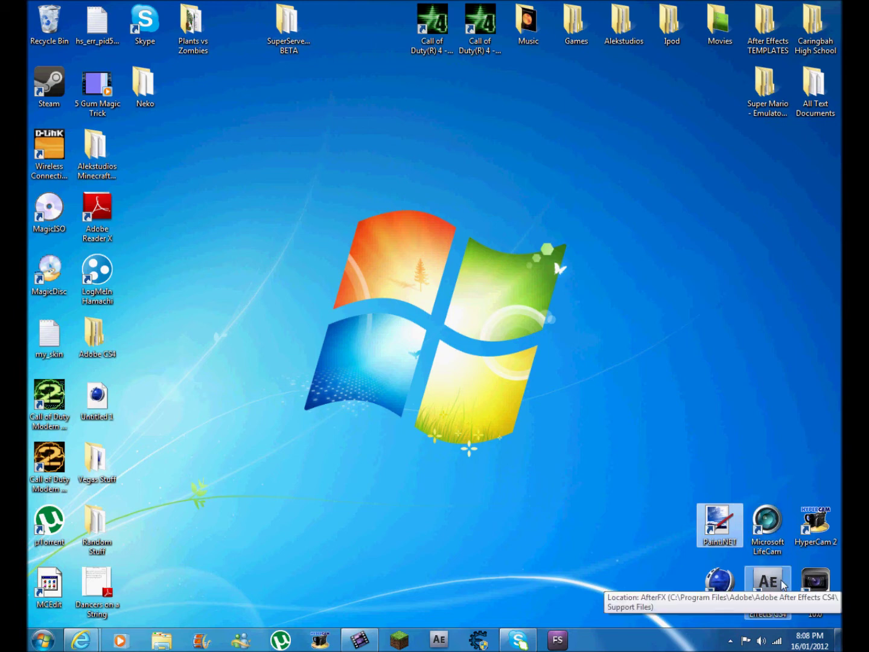
mouse_move(814, 523)
mouse_down()
mouse_move(783, 434)
mouse_move(818, 495)
mouse_move(817, 523)
mouse_move(722, 464)
mouse_move(767, 522)
mouse_up()
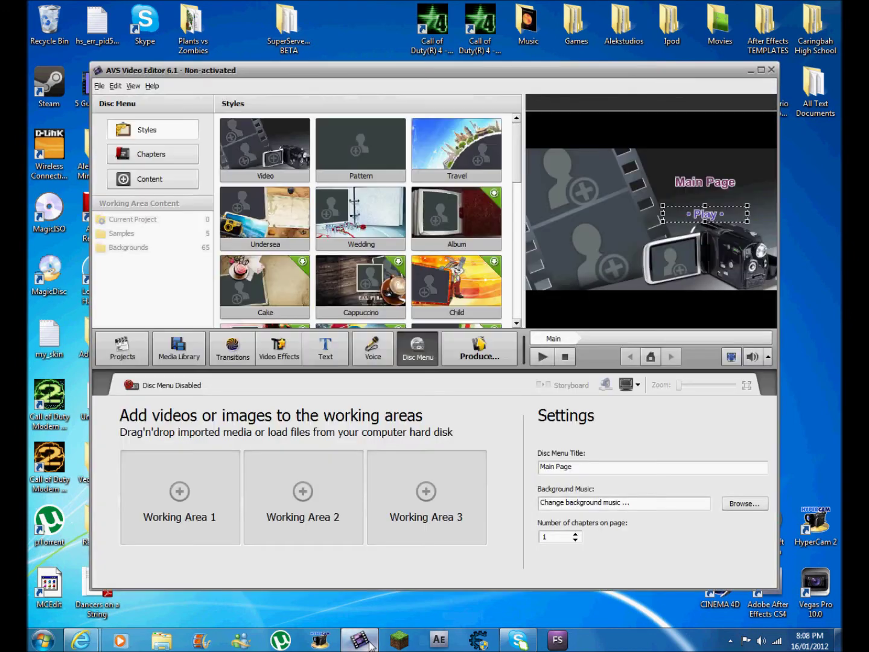
Bring up the AVS Video Editor window and shift it slightly on the desktop
click(370, 635)
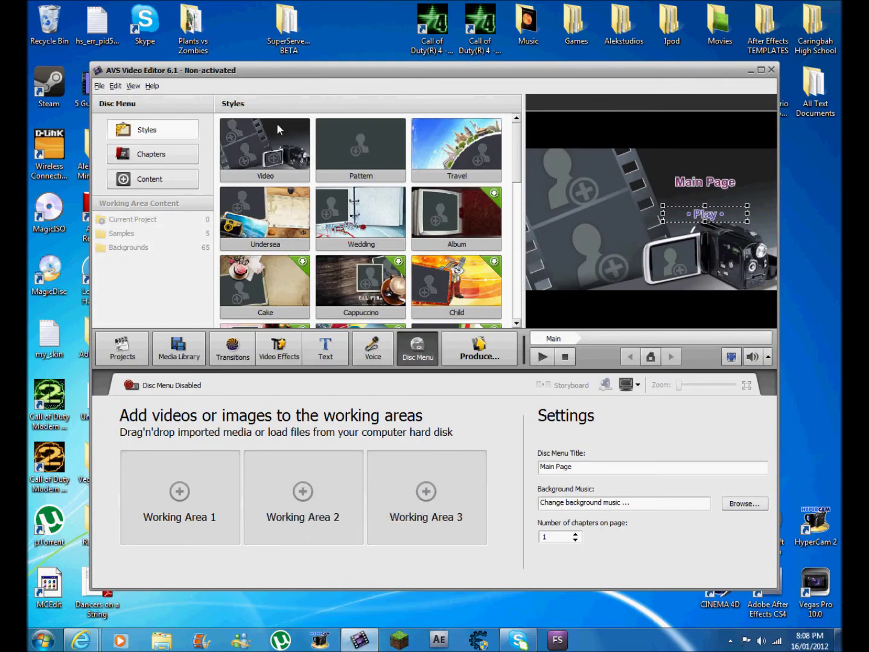
drag(172, 70, 175, 67)
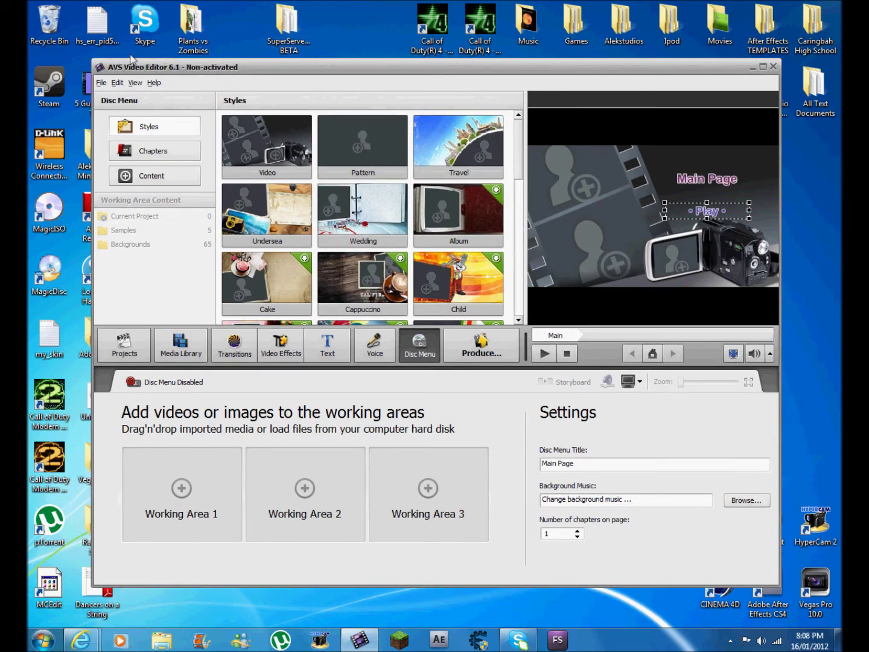
drag(115, 70, 132, 70)
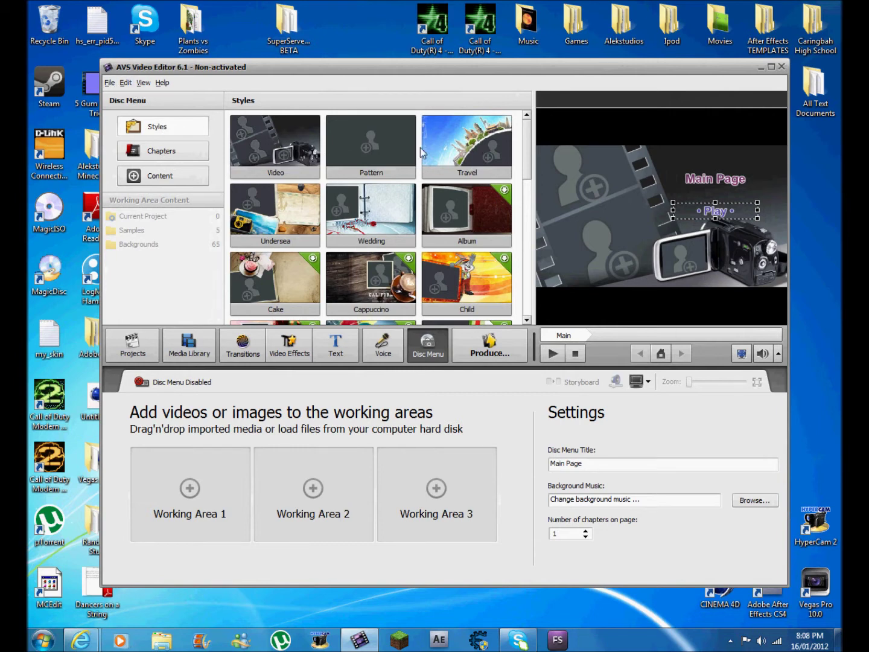
Look at the voice recording section and the text types, previewing the Star Wars and High-tech text styles
click(391, 349)
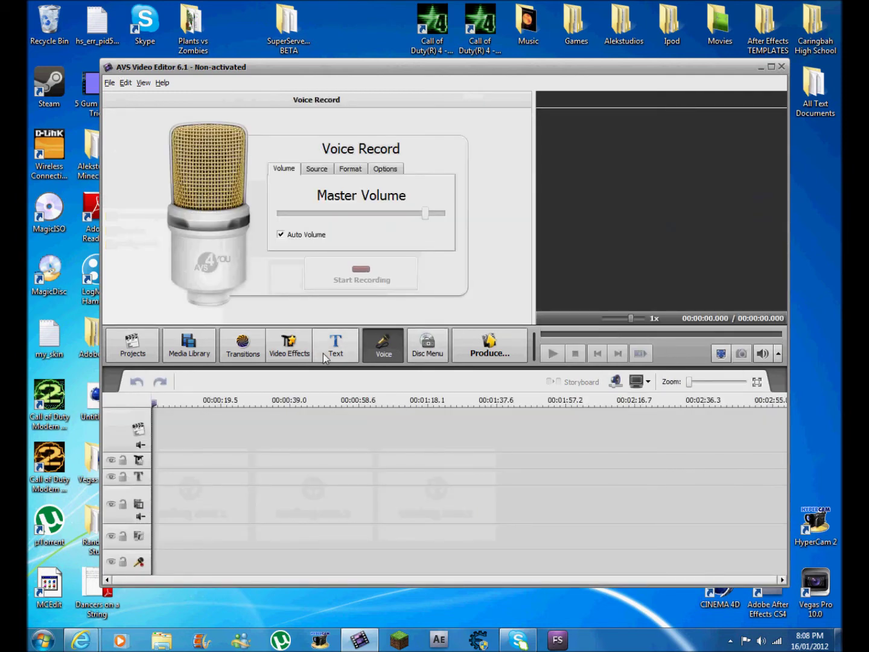
click(335, 349)
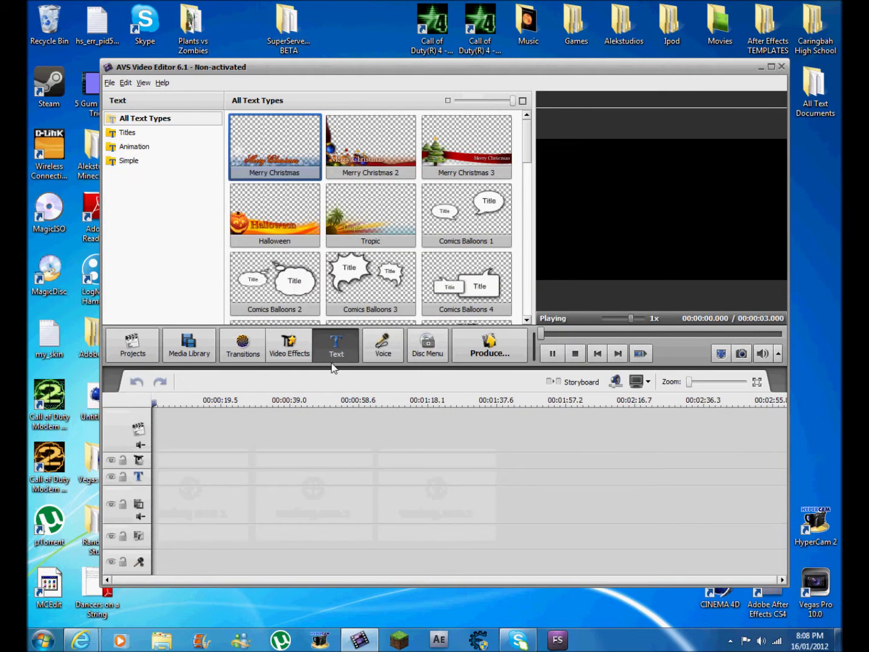
drag(527, 137, 538, 215)
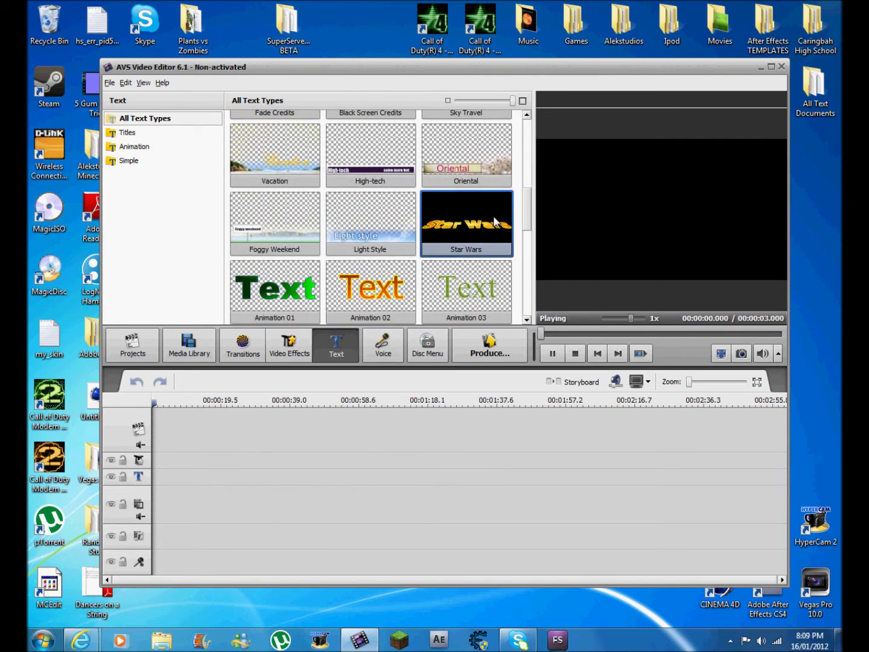
drag(531, 213, 529, 199)
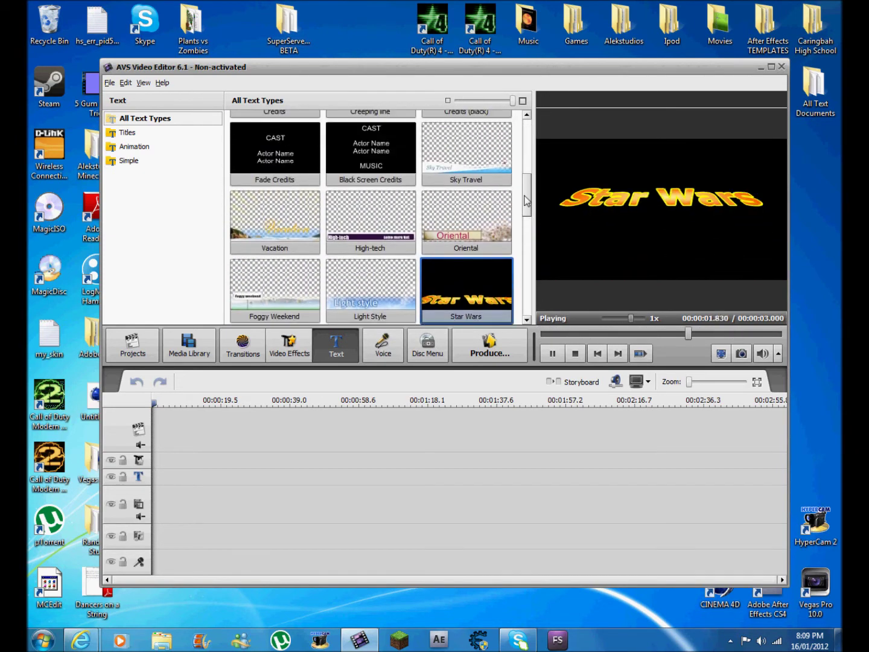
click(390, 234)
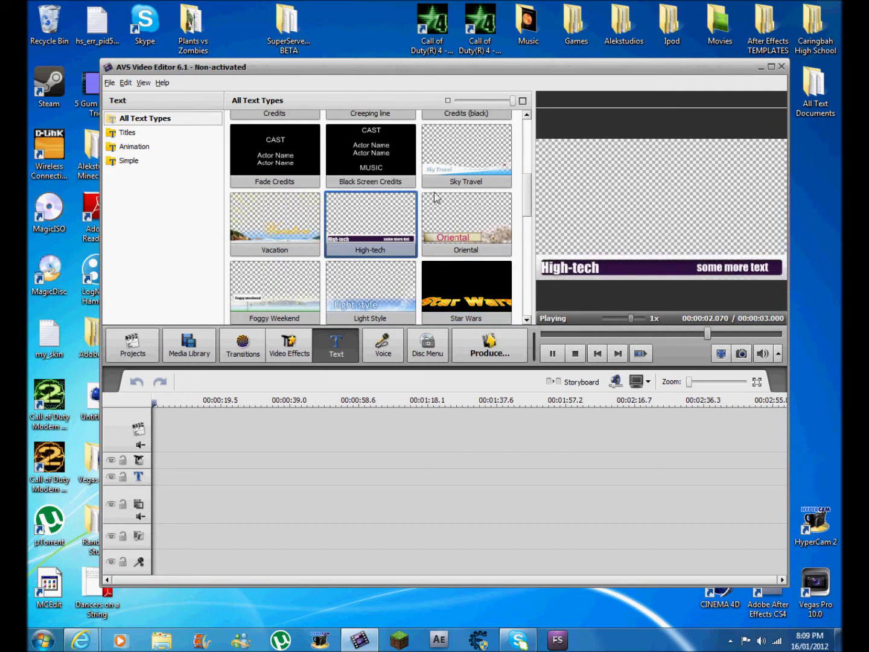
Browse the full list of video effects and preview the Glass Mosaic and Pie effects
drag(529, 215, 529, 144)
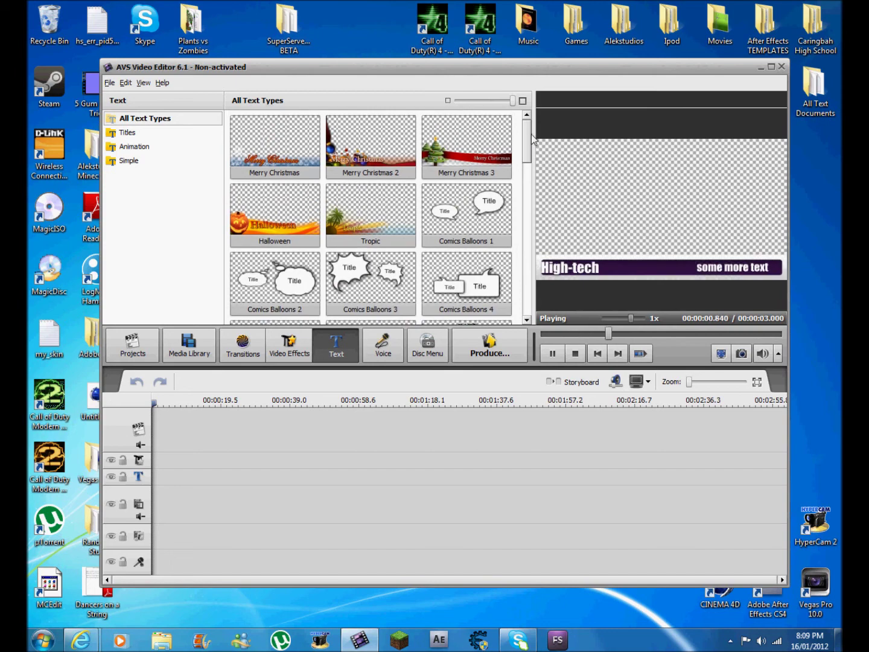
click(289, 348)
click(434, 158)
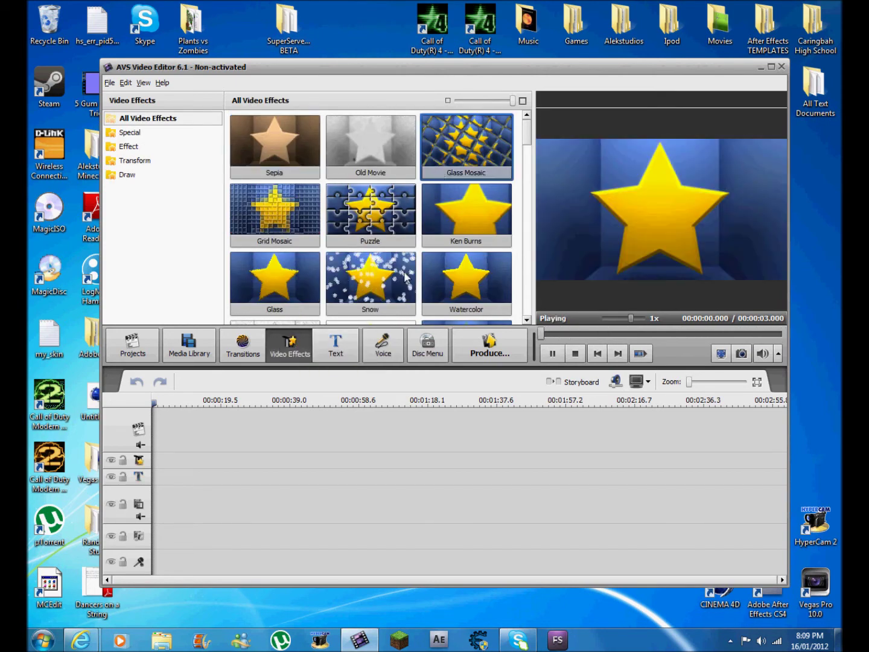
drag(532, 135, 530, 293)
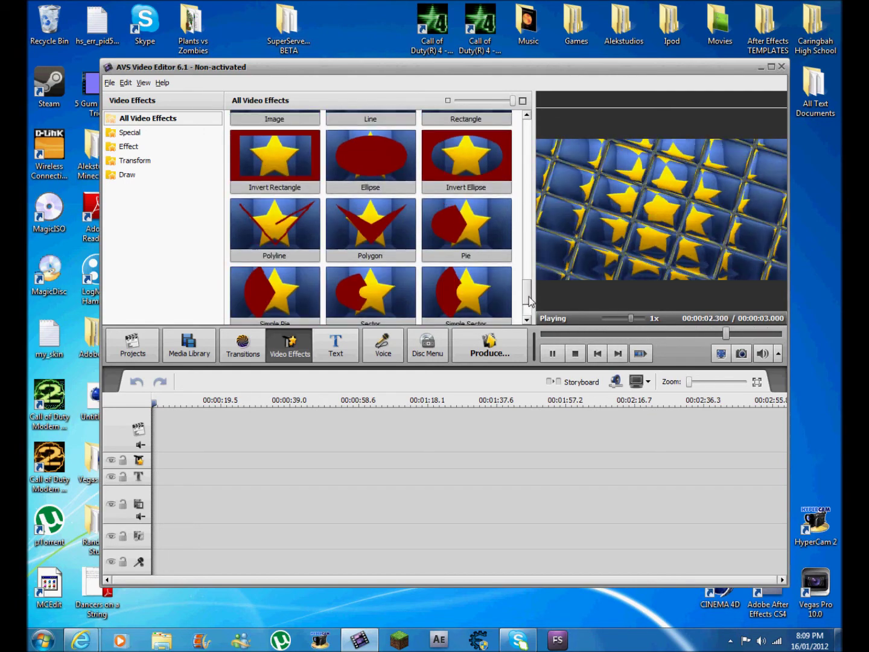
click(466, 235)
scroll(524, 295, up, 10)
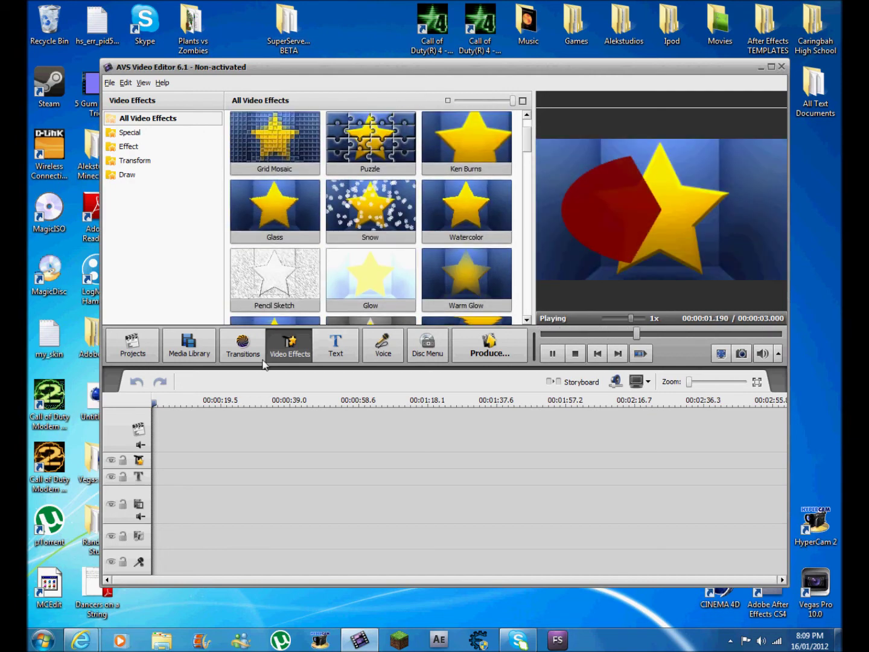
Show the collection of all transitions and preview the Burning Fire transition
click(242, 344)
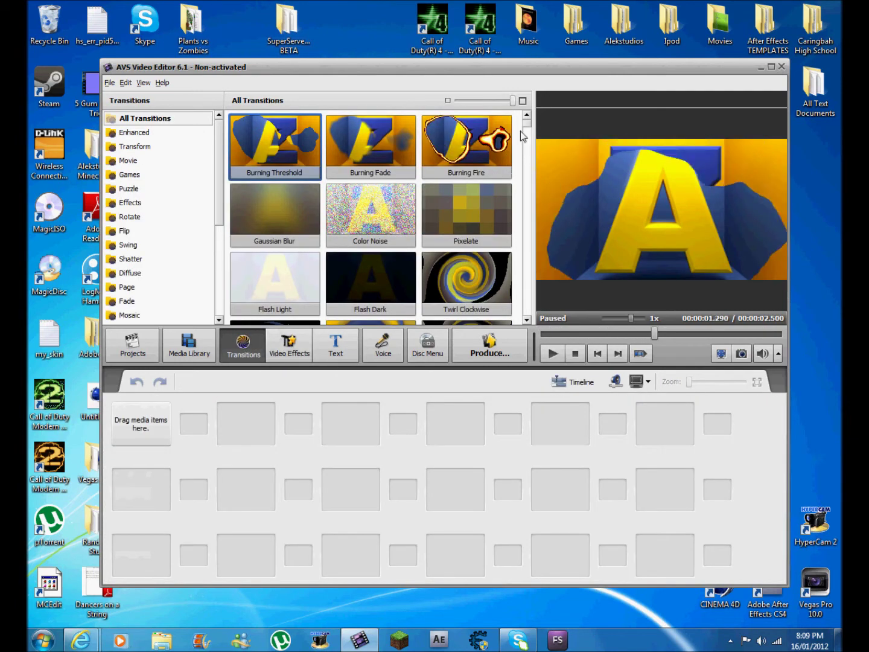
click(504, 140)
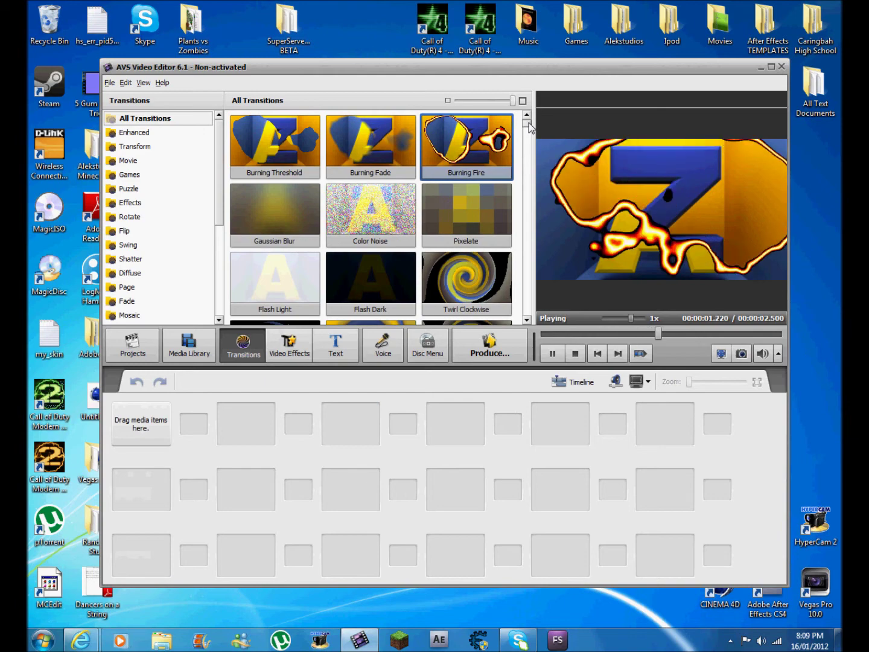
mouse_move(527, 127)
mouse_down()
mouse_move(539, 193)
mouse_move(525, 283)
mouse_move(527, 129)
mouse_up()
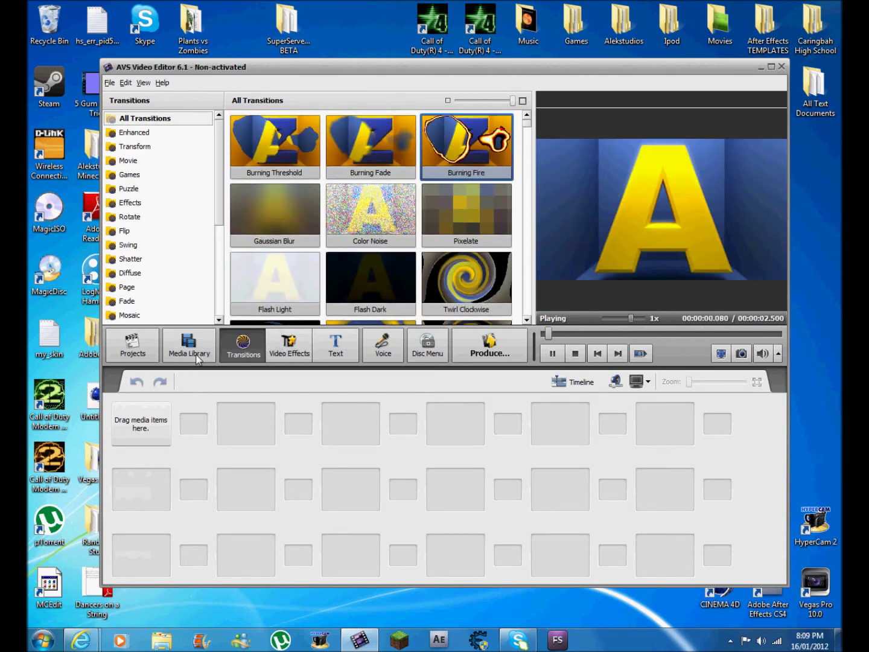
Look at the media library, the source options for a new project and the timeline tracks
click(189, 347)
click(142, 353)
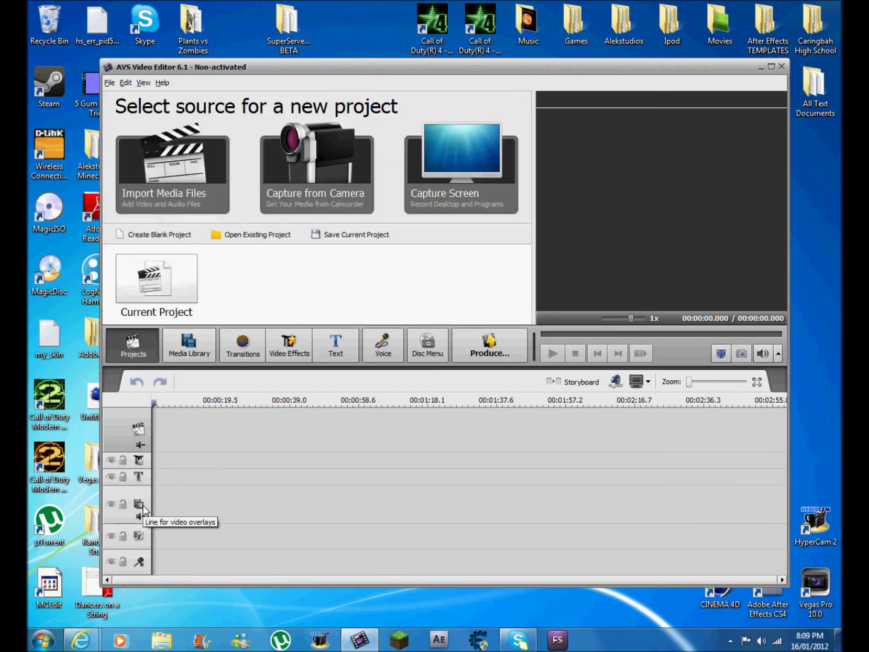
mouse_move(688, 386)
mouse_down()
mouse_move(709, 386)
mouse_move(689, 387)
mouse_up()
click(144, 84)
mouse_move(163, 89)
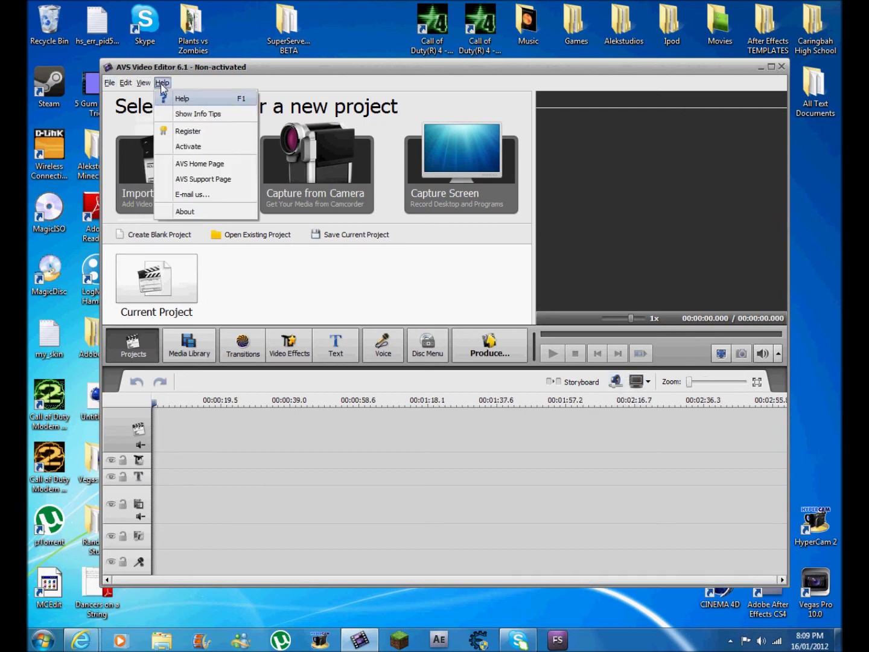
click(232, 90)
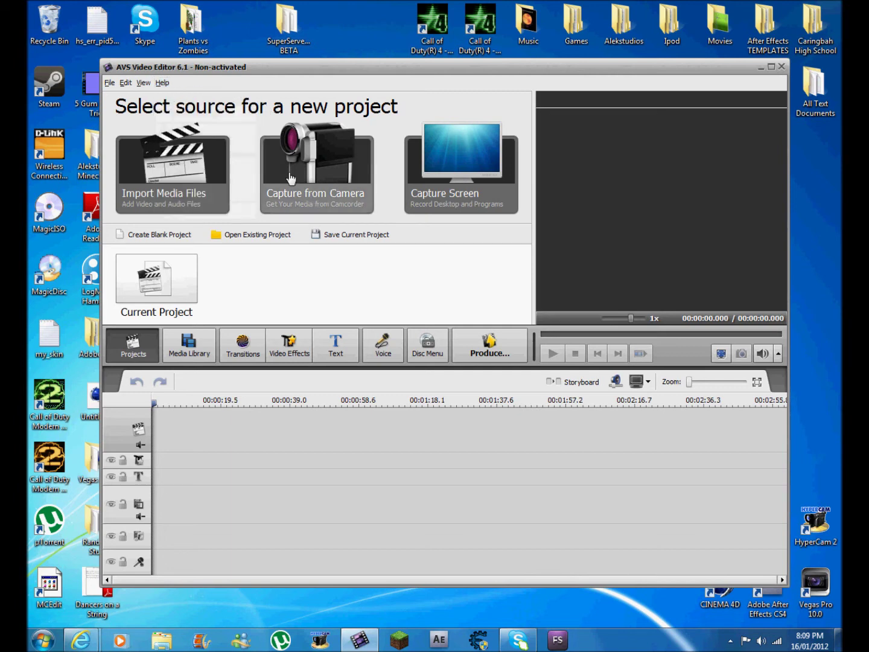